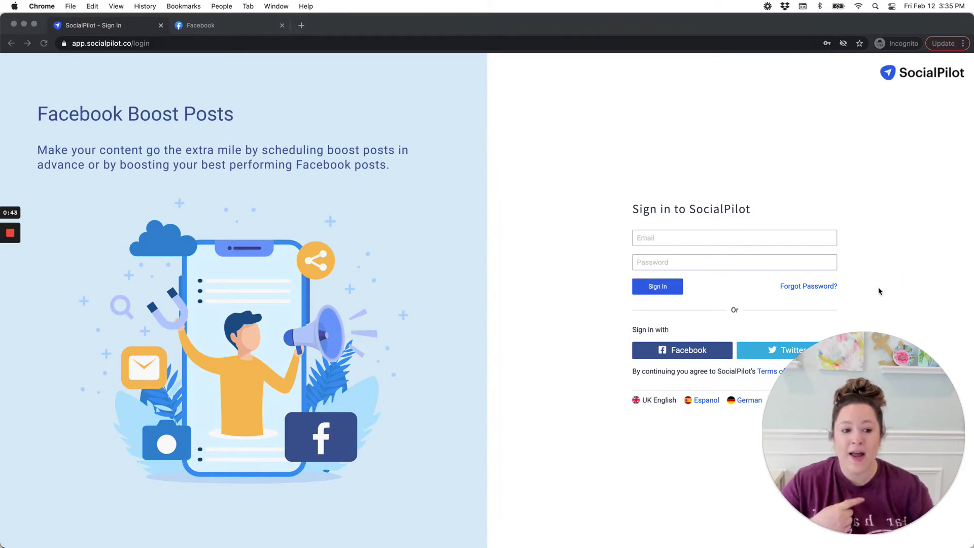
# Step: Sign in to SocialPilot with the Anchor Design Co email and password
pyautogui.click(842, 289)
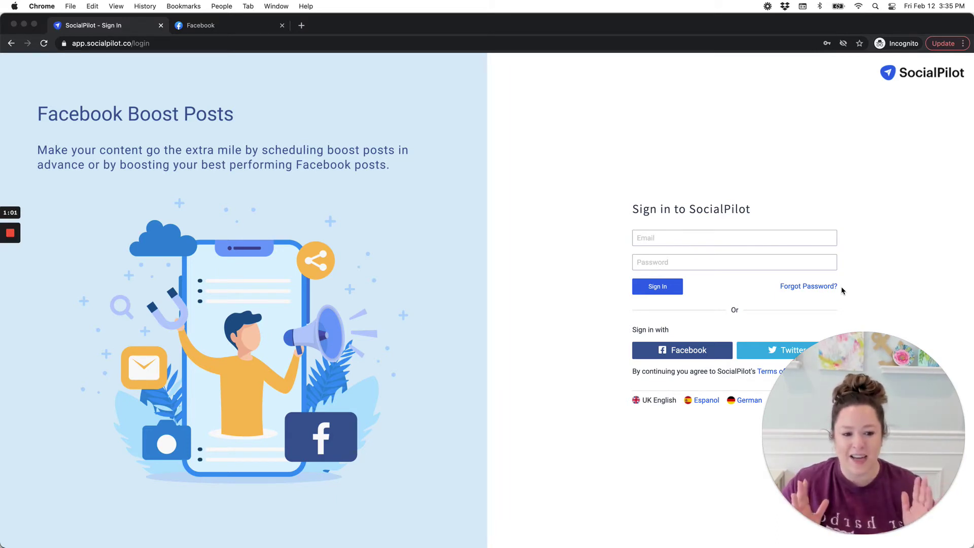
pyautogui.click(852, 234)
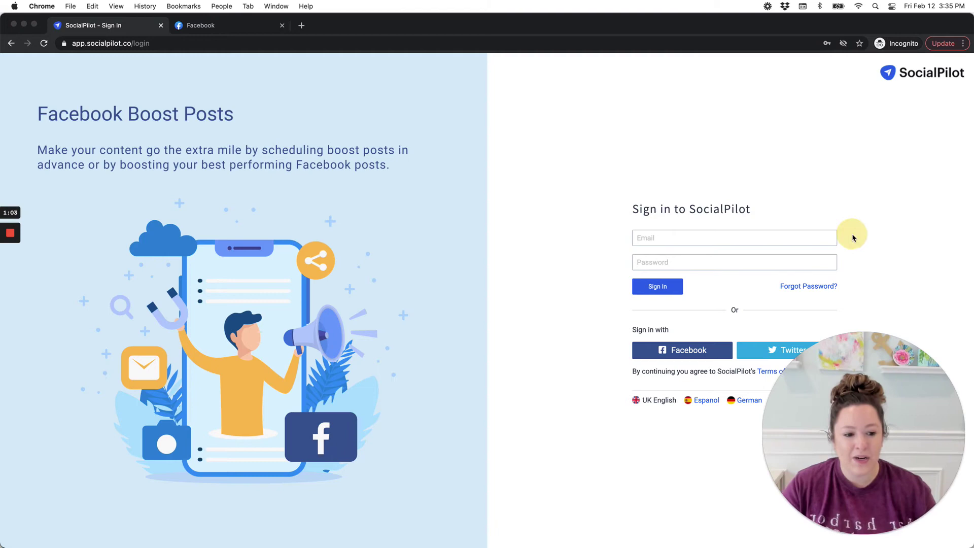
pyautogui.click(792, 233)
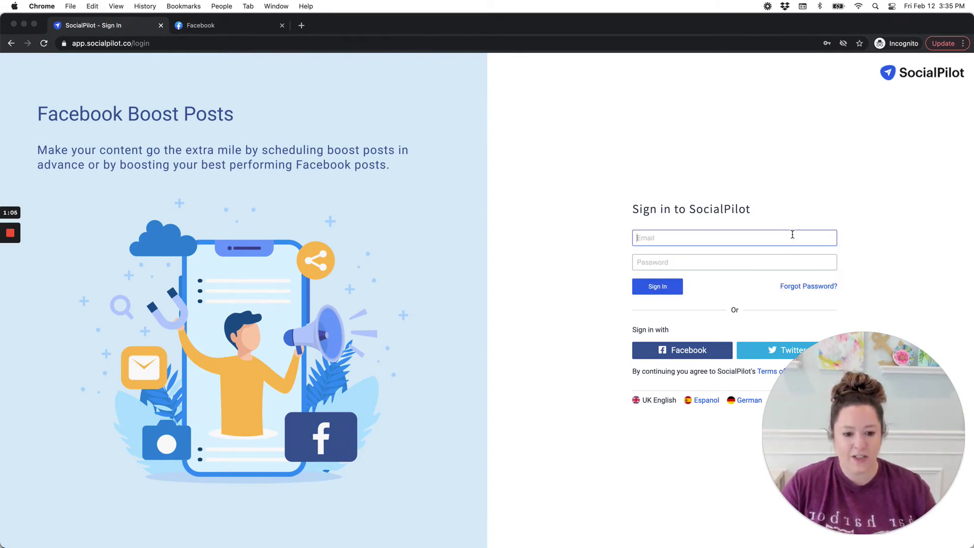
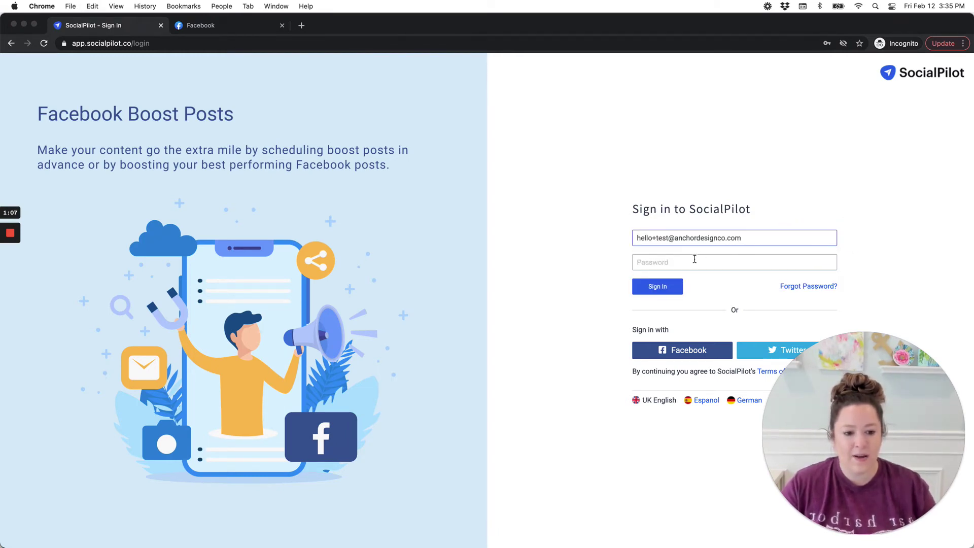
pyautogui.click(687, 263)
pyautogui.write('p')
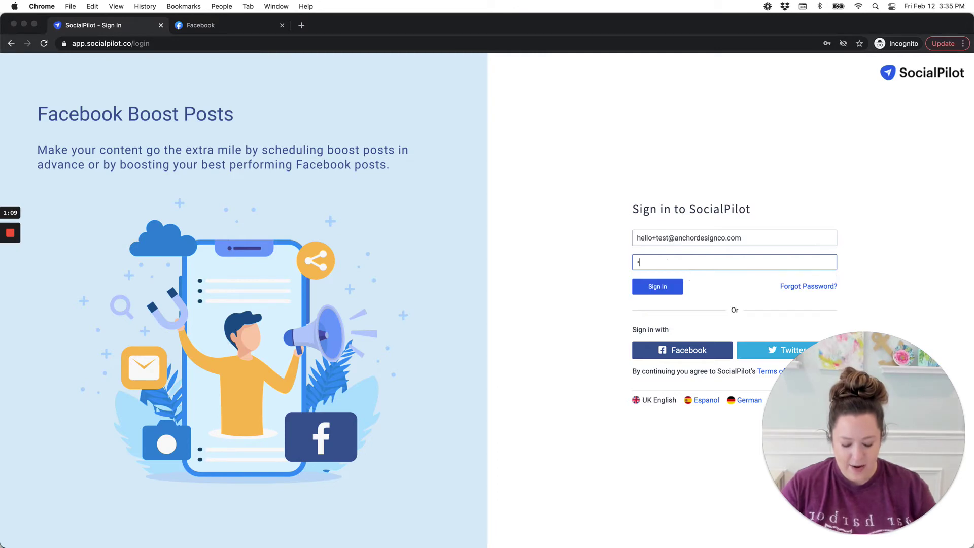
pyautogui.write('••••••••')
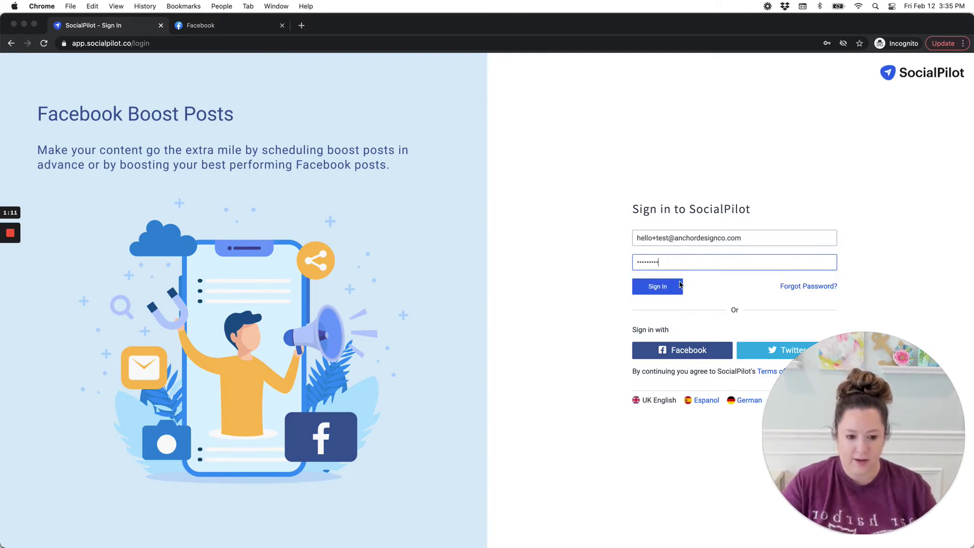
pyautogui.click(659, 287)
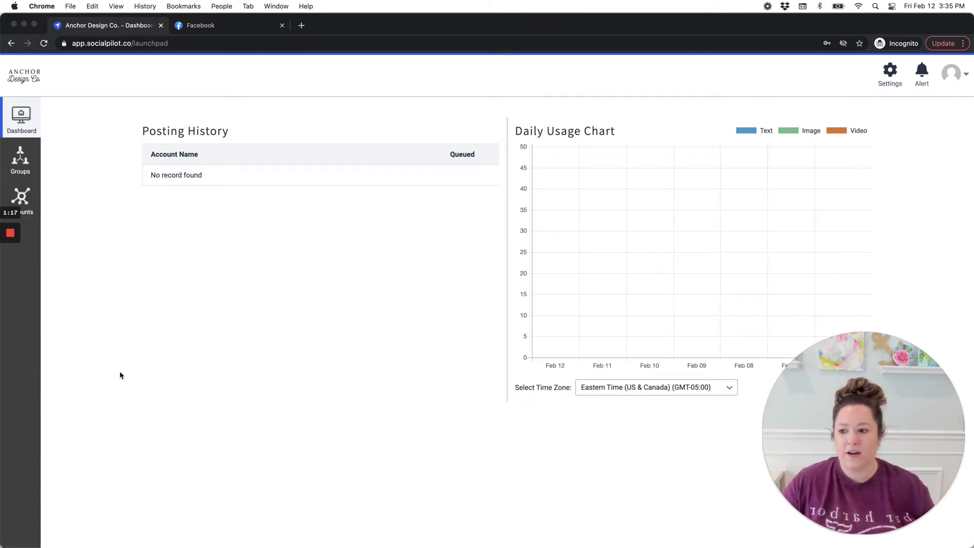
# Step: Go to the Connect A Social Network page through Accounts > Connect Account
pyautogui.moveTo(3, 369); pyautogui.dragTo(24, 371)
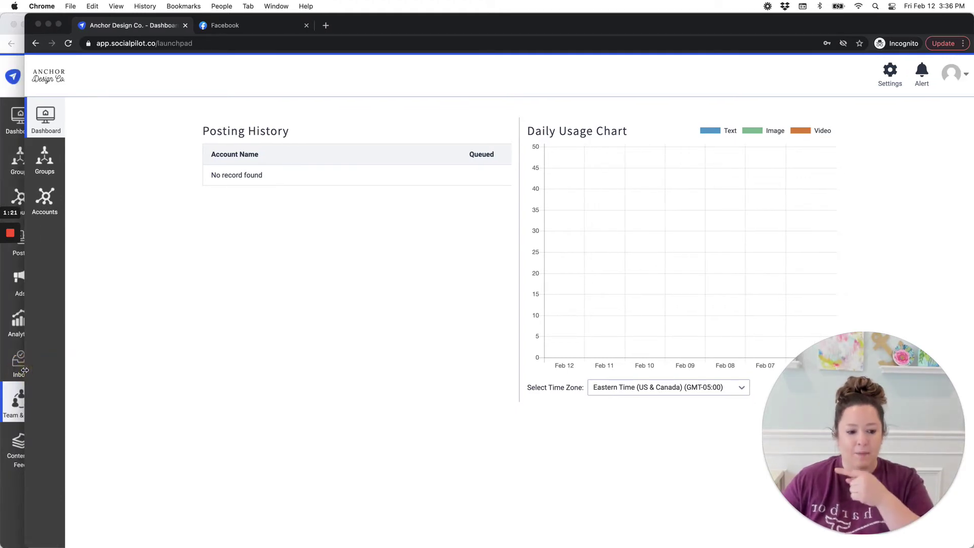
pyautogui.click(45, 200)
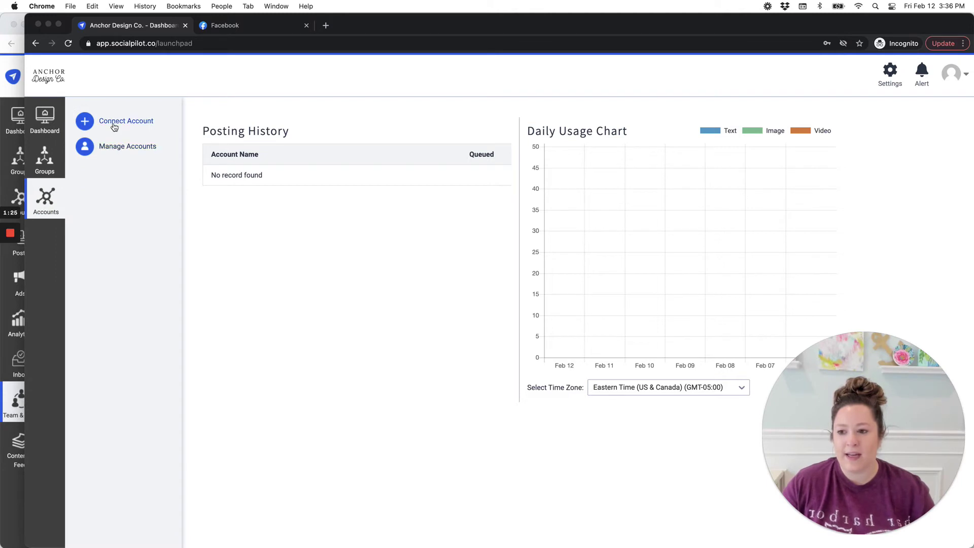
pyautogui.click(115, 122)
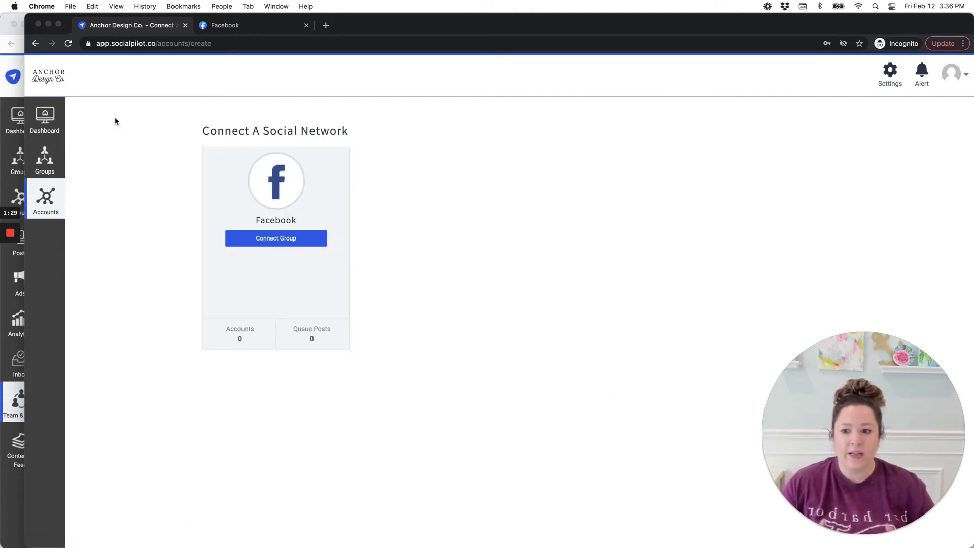
# Step: Choose Connect Group and re-enter the Facebook password to authorise SocialPilot
pyautogui.click(267, 241)
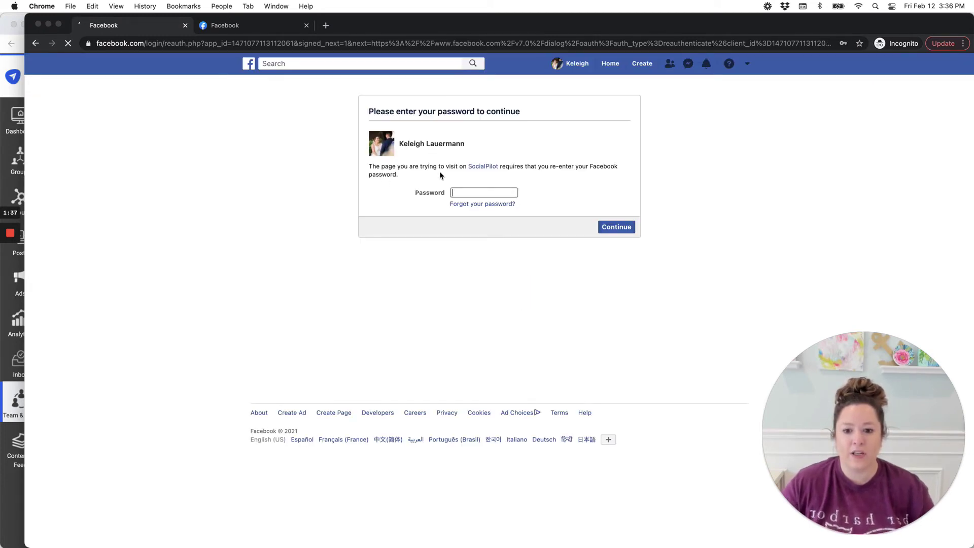
pyautogui.click(468, 192)
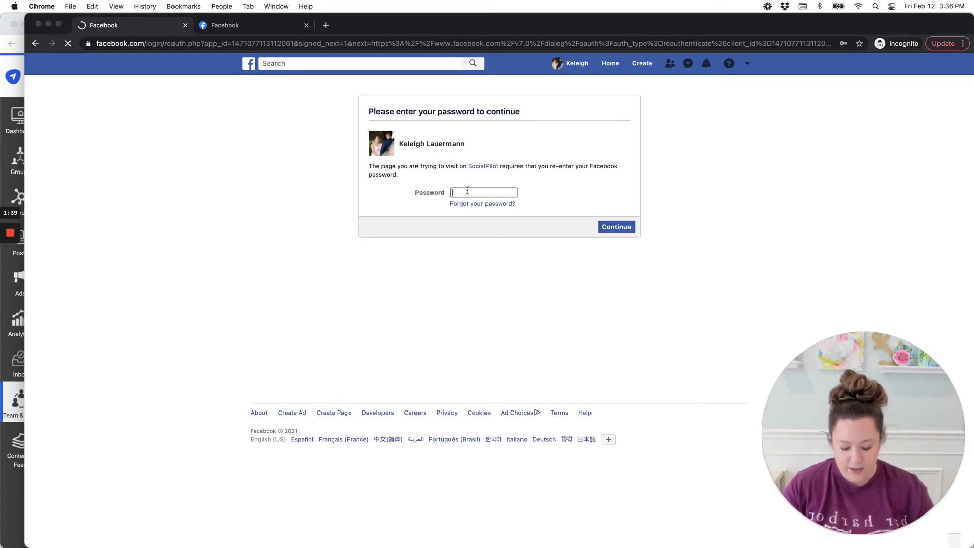
pyautogui.write('••••••••••••')
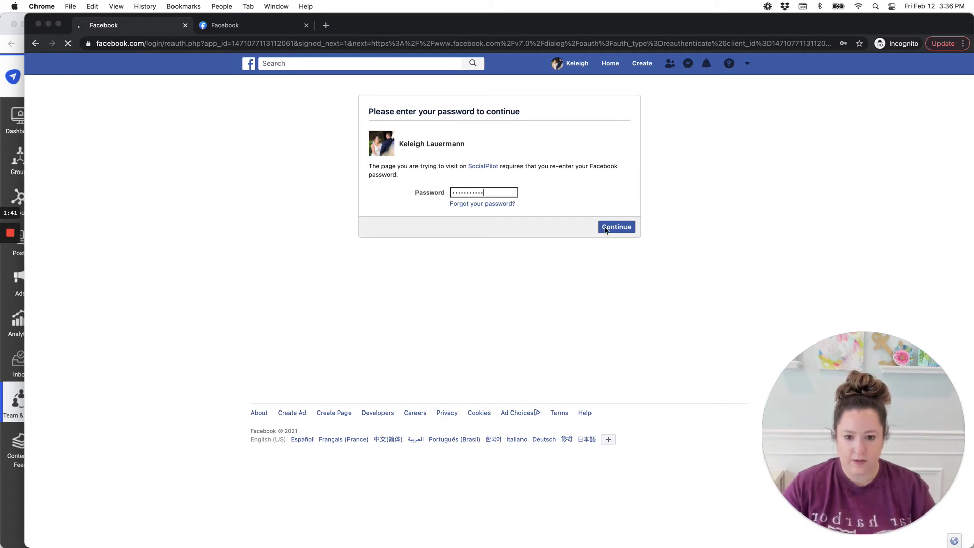
pyautogui.click(618, 226)
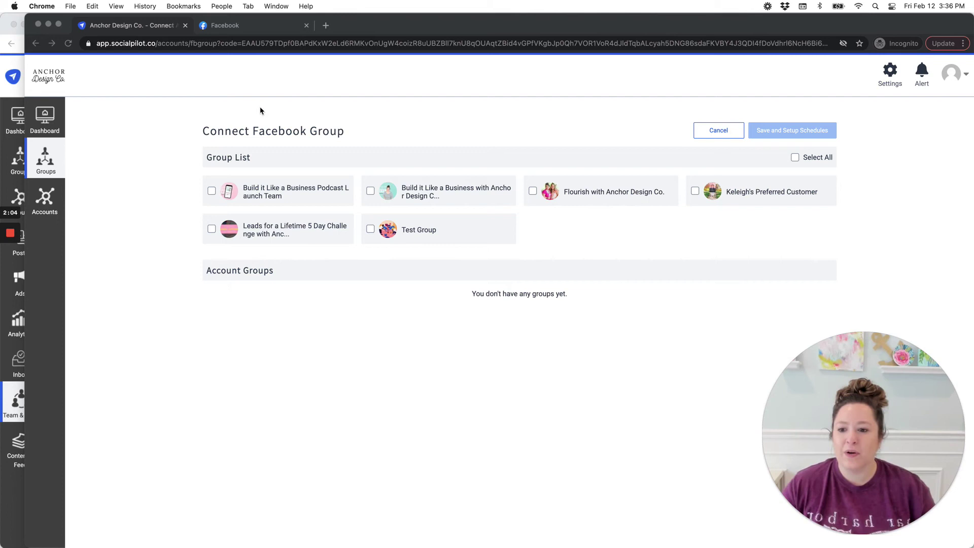
# Step: Select the second 'Build it Like a Business with Anchor Design Co.' group and save the connection
pyautogui.click(371, 191)
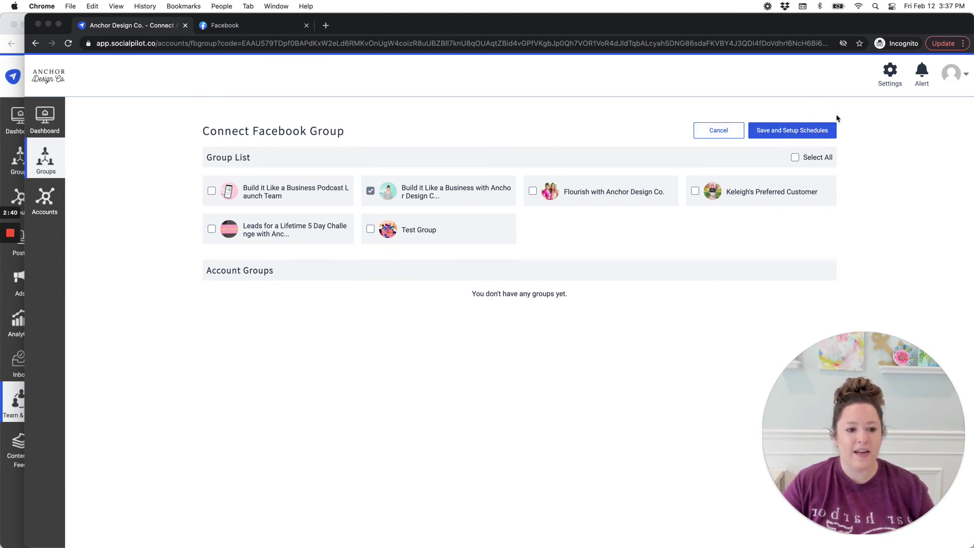
pyautogui.click(805, 131)
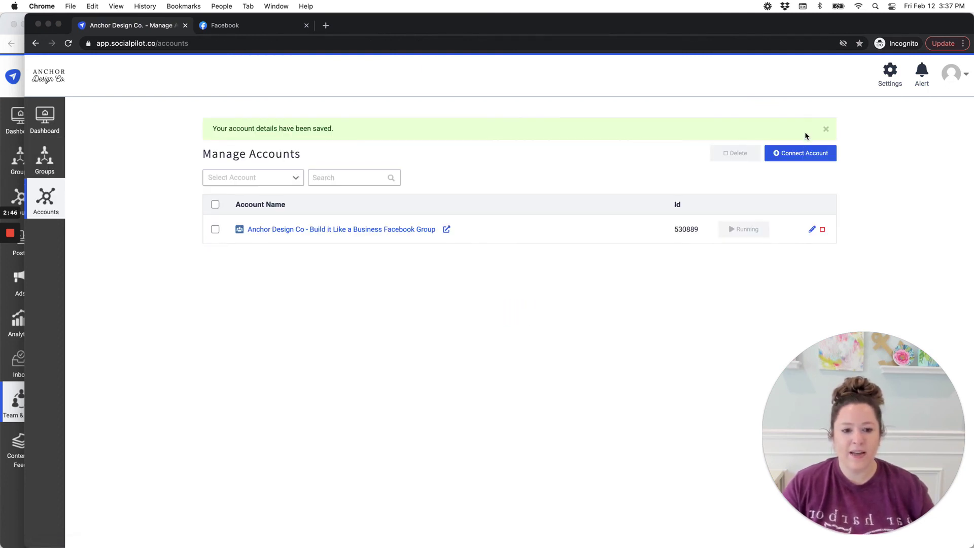
# Step: Point out the account-saved confirmation banner on the Manage Accounts page
pyautogui.moveTo(334, 128); pyautogui.dragTo(213, 128)
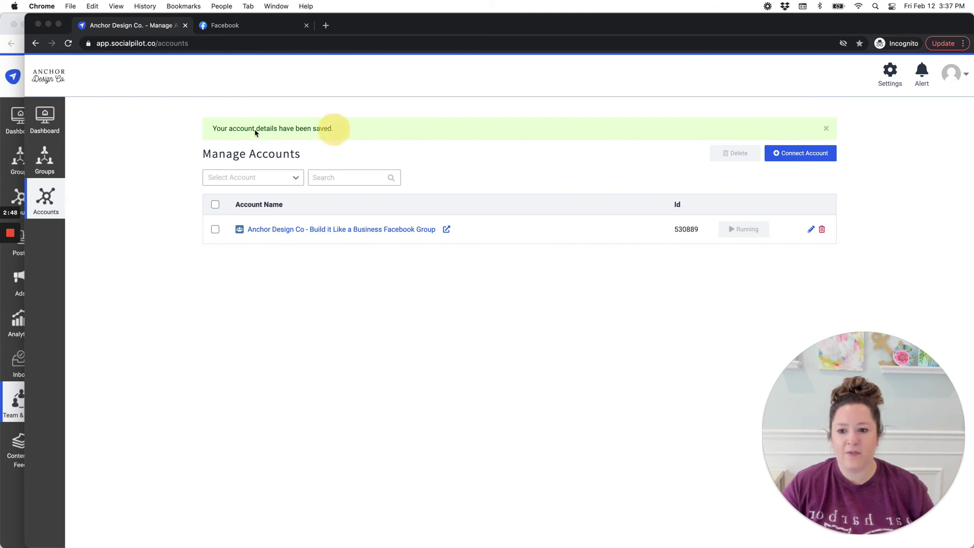